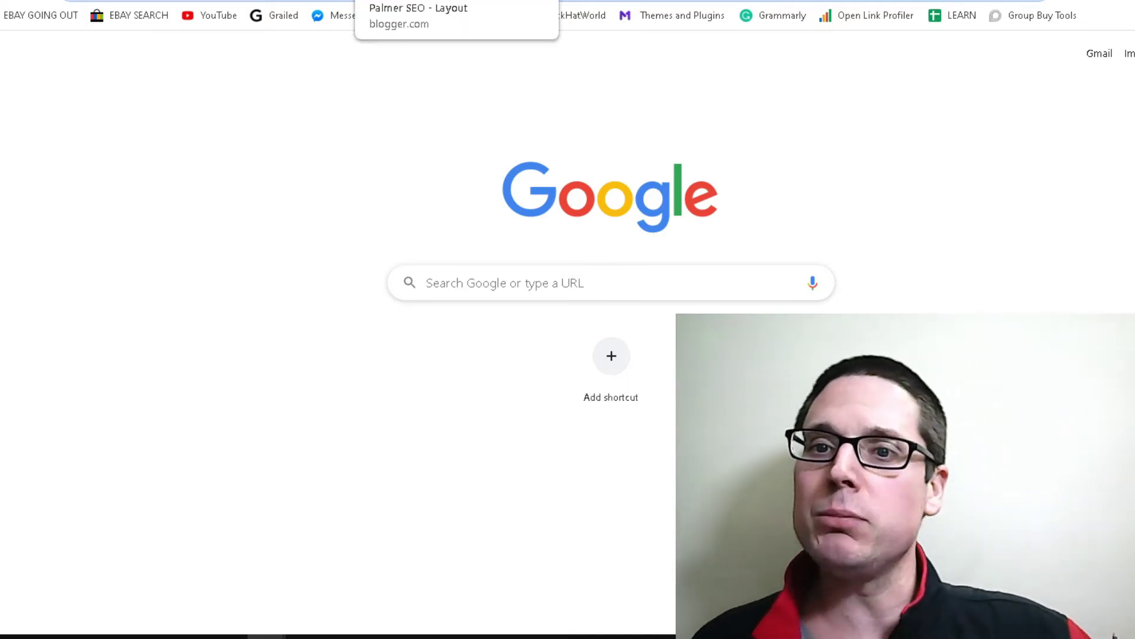
Open the Palmer SEO blog's Layout page from its bookmark
{"action": "left_click", "coordinate": [371, 15]}
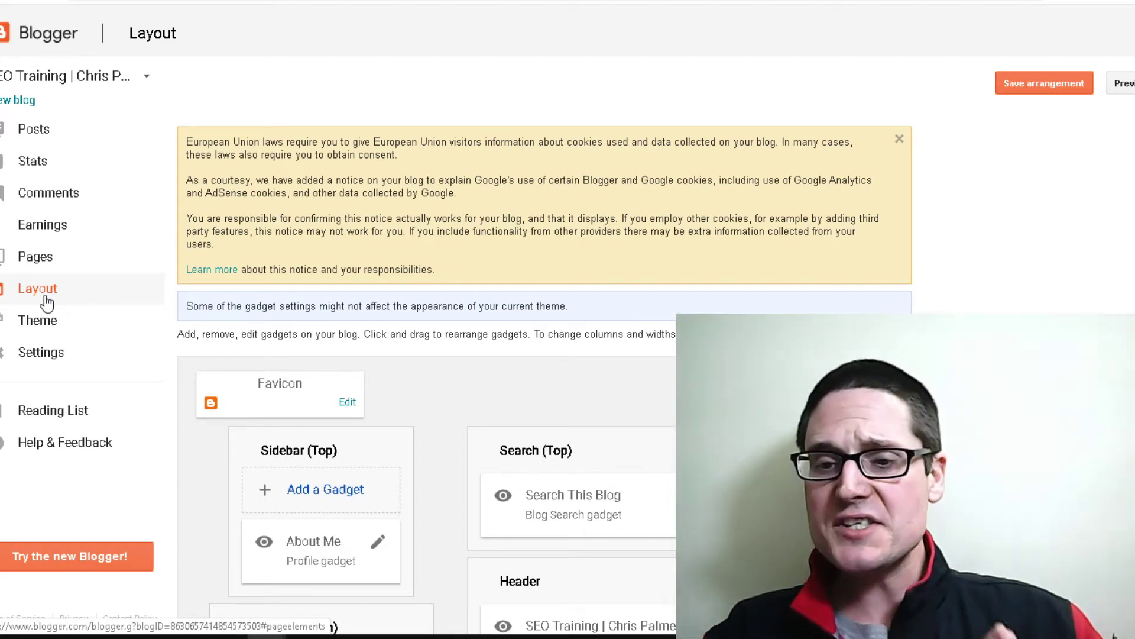
{"action": "scroll", "coordinate": [510, 391], "scroll_direction": "down", "scroll_amount": 3}
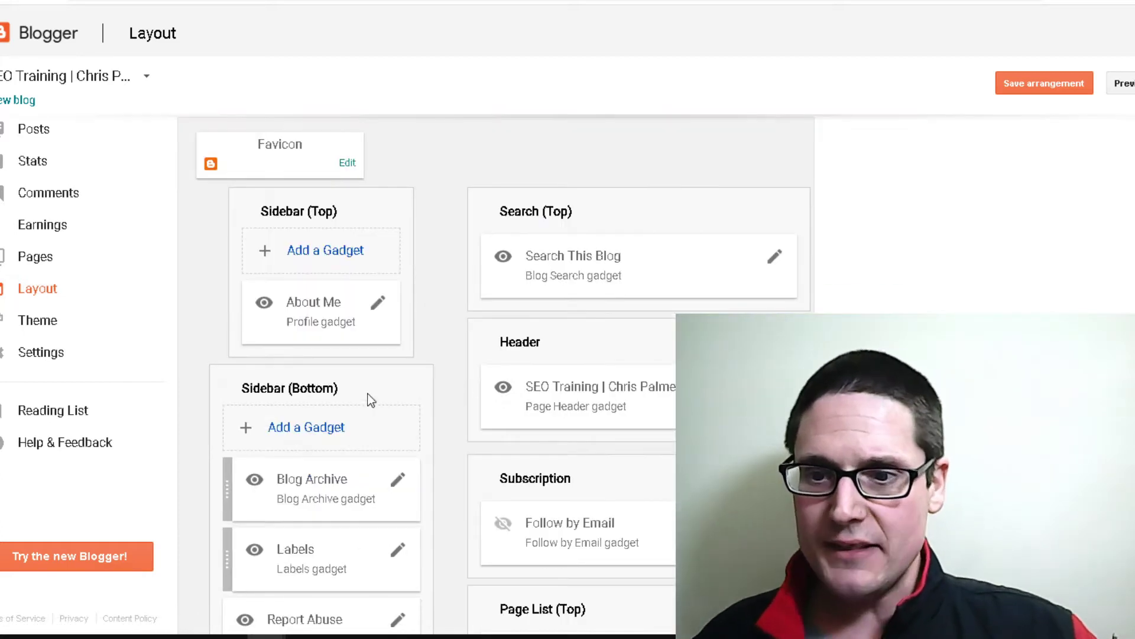
{"action": "left_click", "coordinate": [308, 427]}
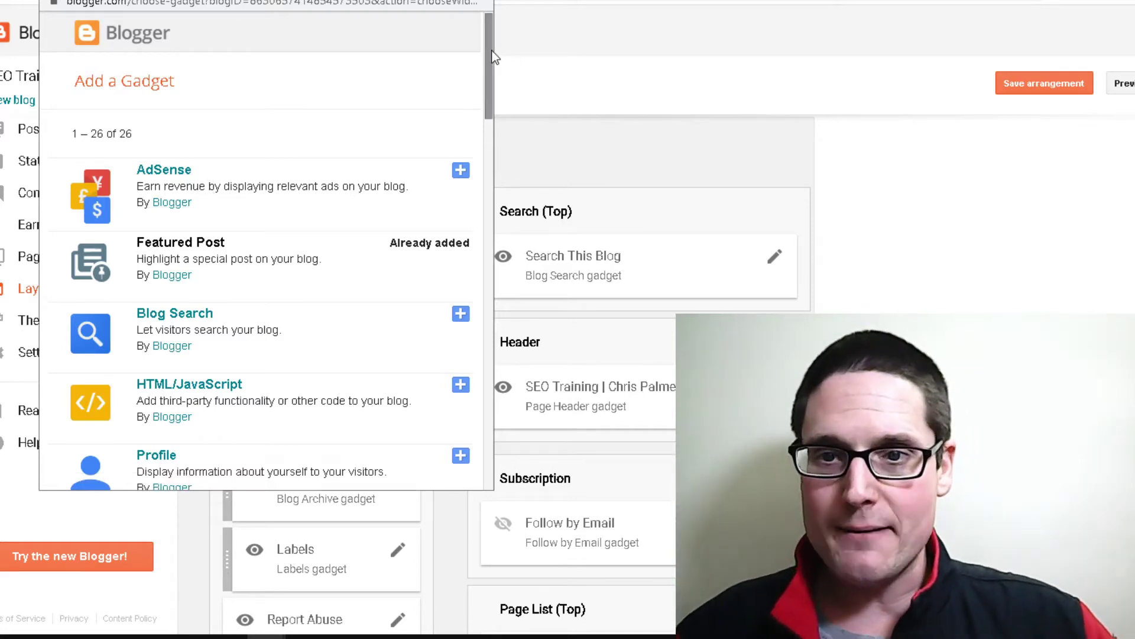
{"action": "left_click_drag", "start_coordinate": [490, 61], "coordinate": [485, 177]}
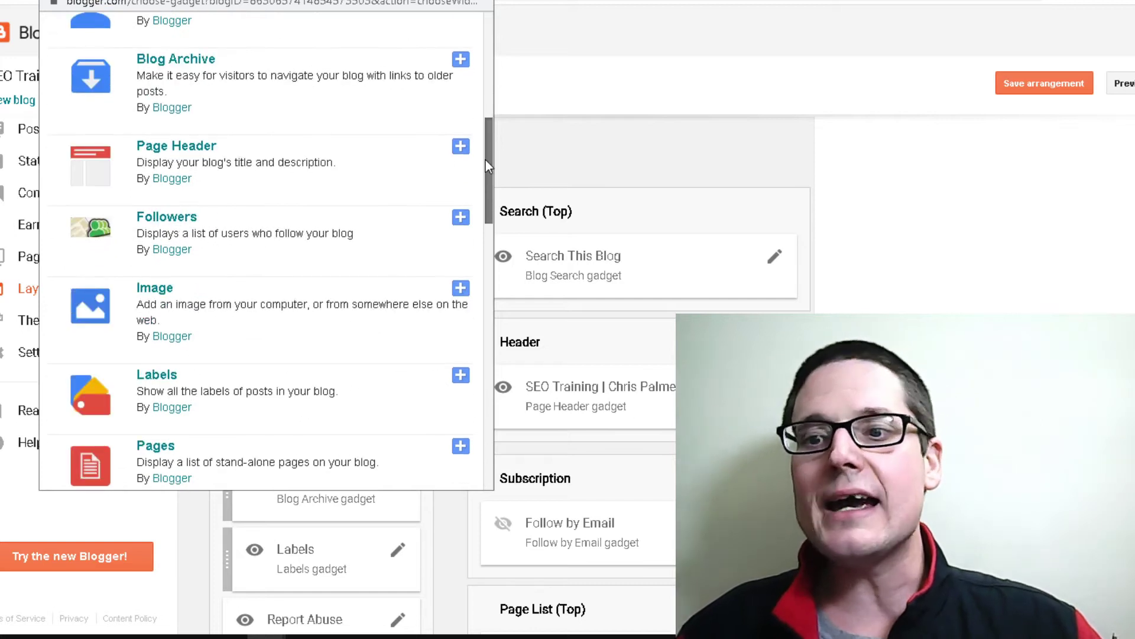
{"action": "left_click_drag", "start_coordinate": [485, 177], "coordinate": [468, 230]}
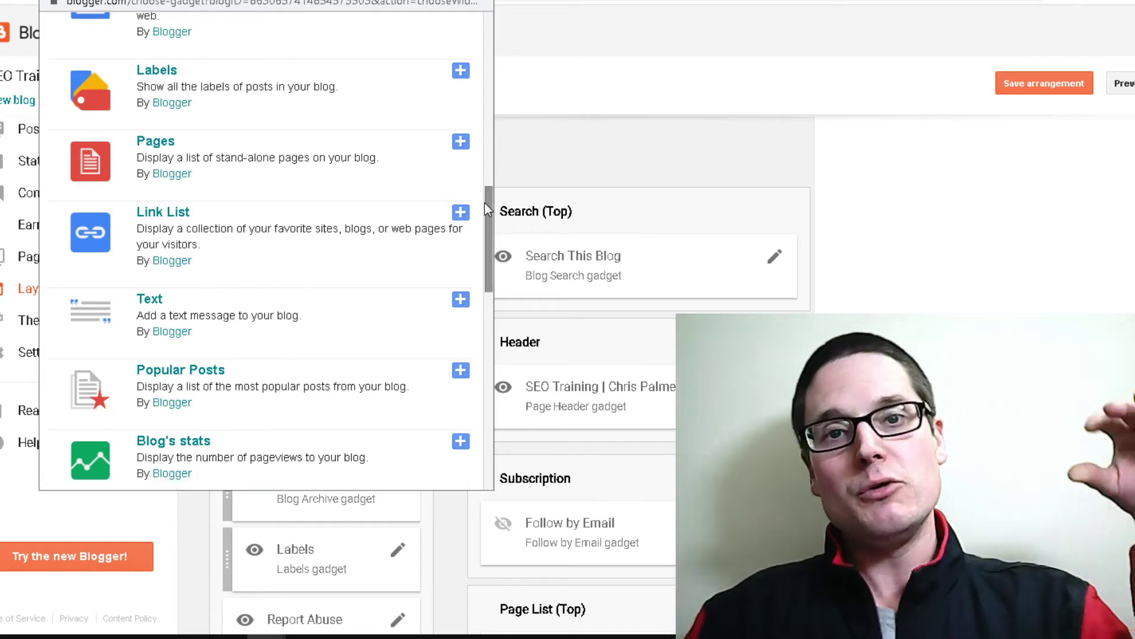
{"action": "left_click", "coordinate": [502, 203]}
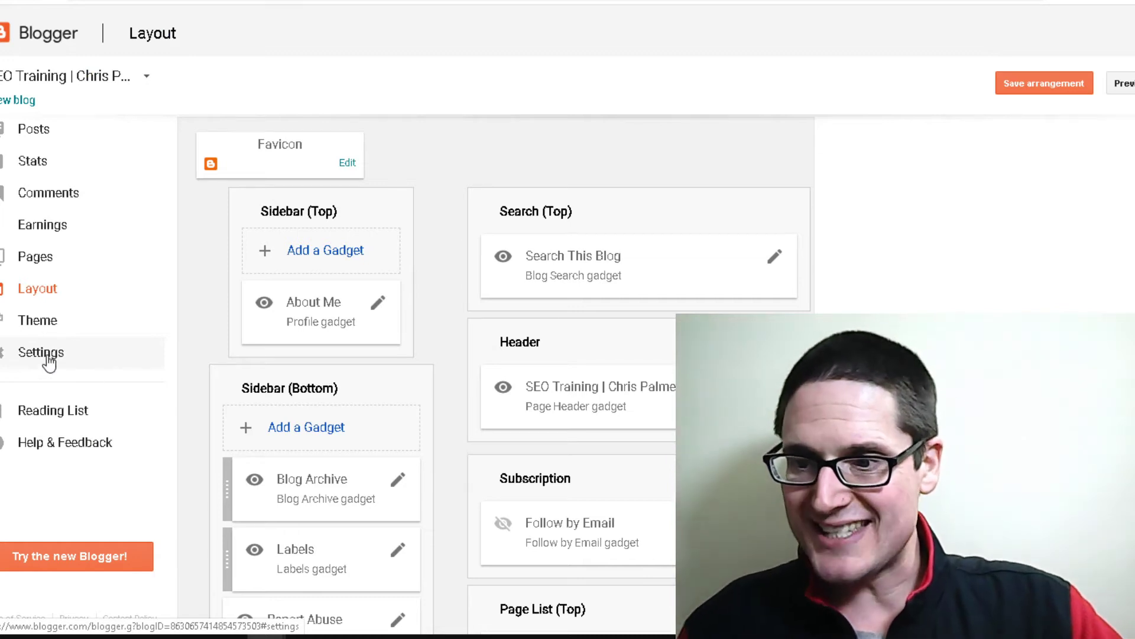
Open Settings and edit the Google Search Console entry under Crawlers and indexing
{"action": "left_click", "coordinate": [44, 355]}
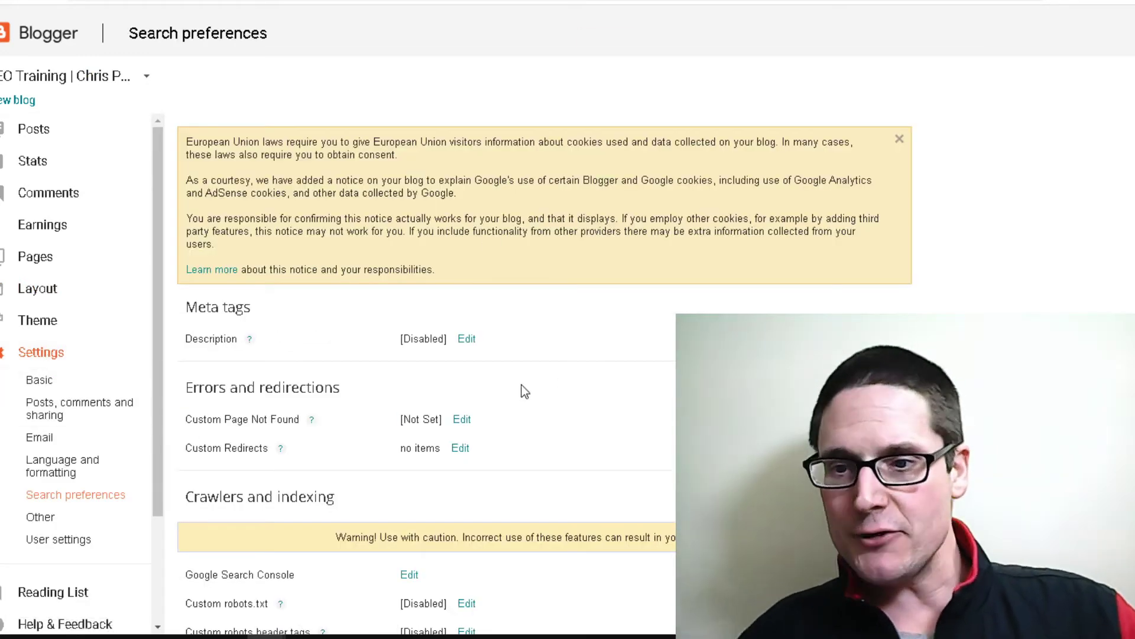
{"action": "scroll", "coordinate": [489, 340], "scroll_direction": "down", "scroll_amount": 1}
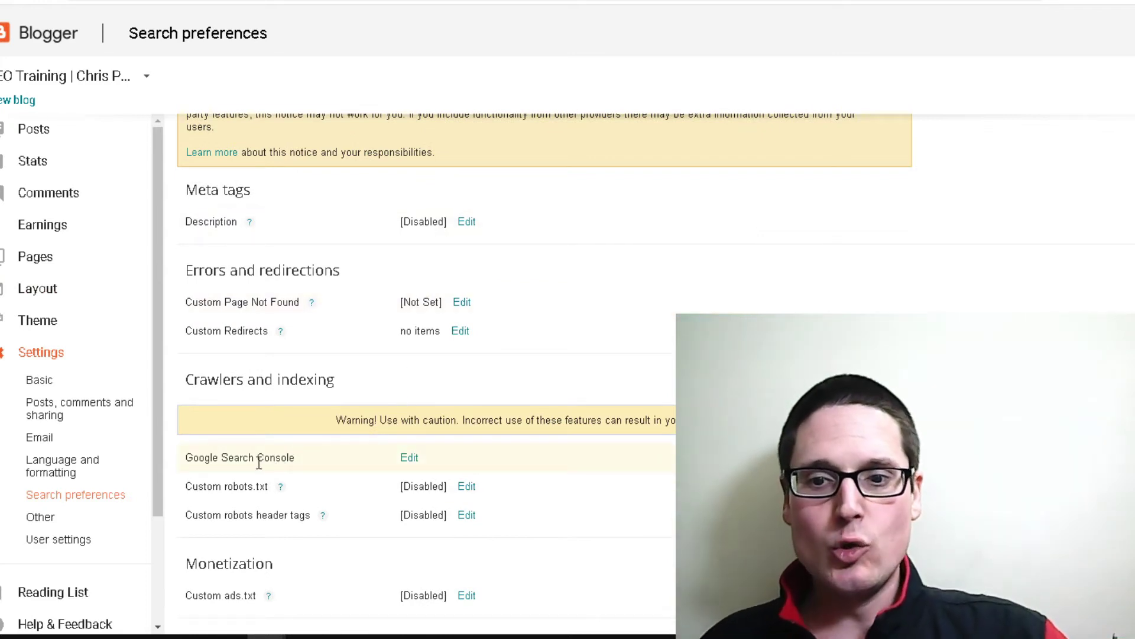
{"action": "left_click", "coordinate": [410, 459]}
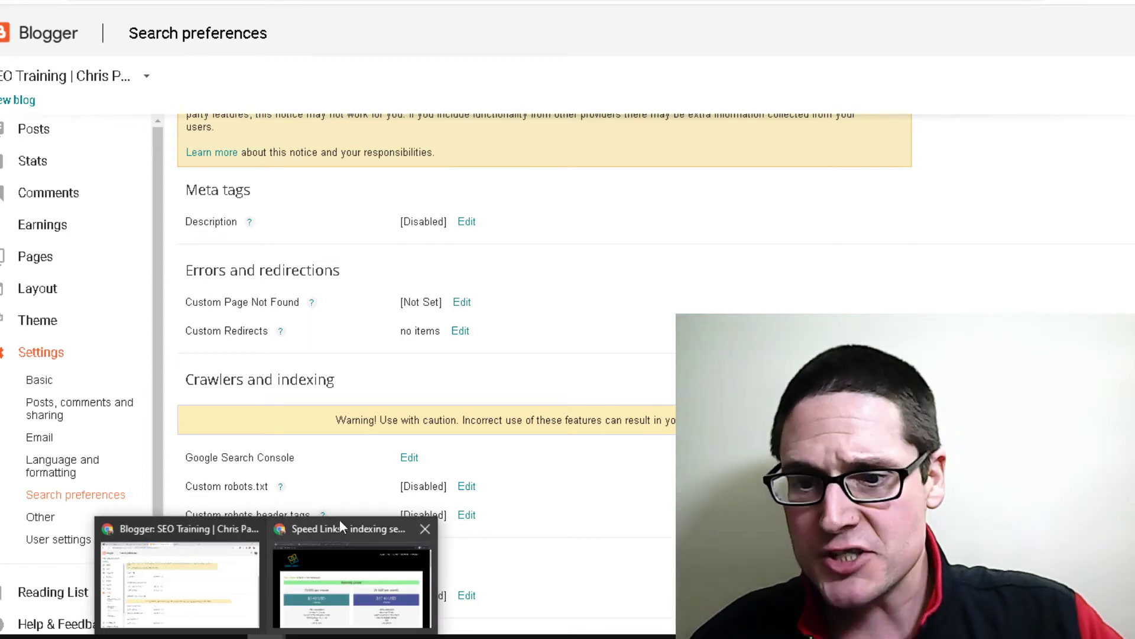
Bring the other Chrome window with the G-Indexer page to the front
{"action": "left_click", "coordinate": [340, 522]}
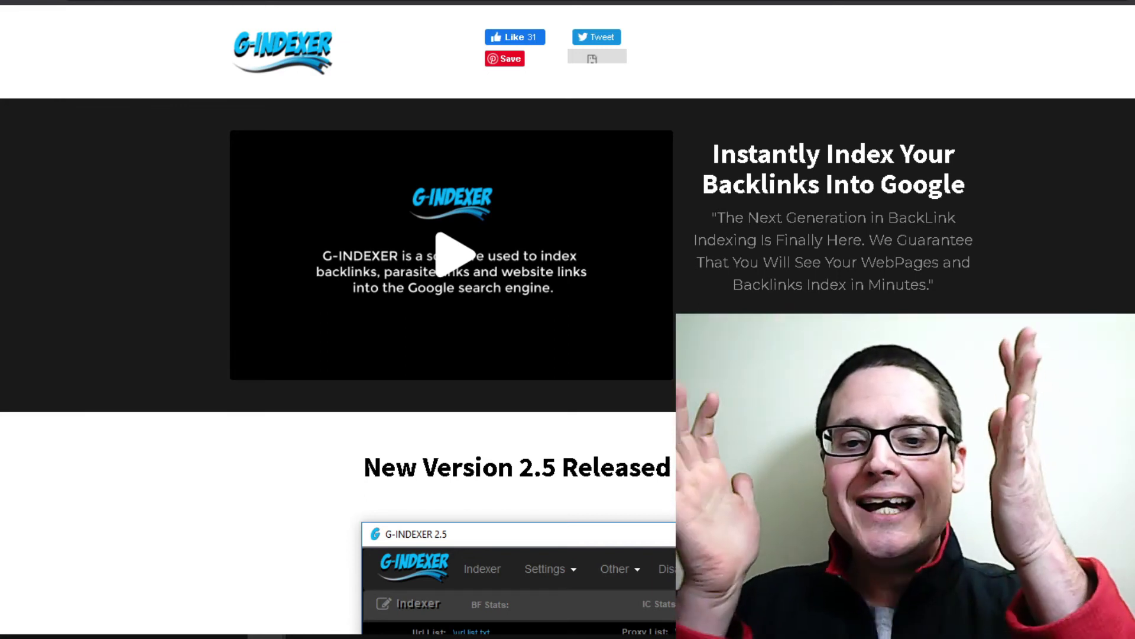
{"action": "scroll", "coordinate": [568, 355], "scroll_direction": "down", "scroll_amount": 3}
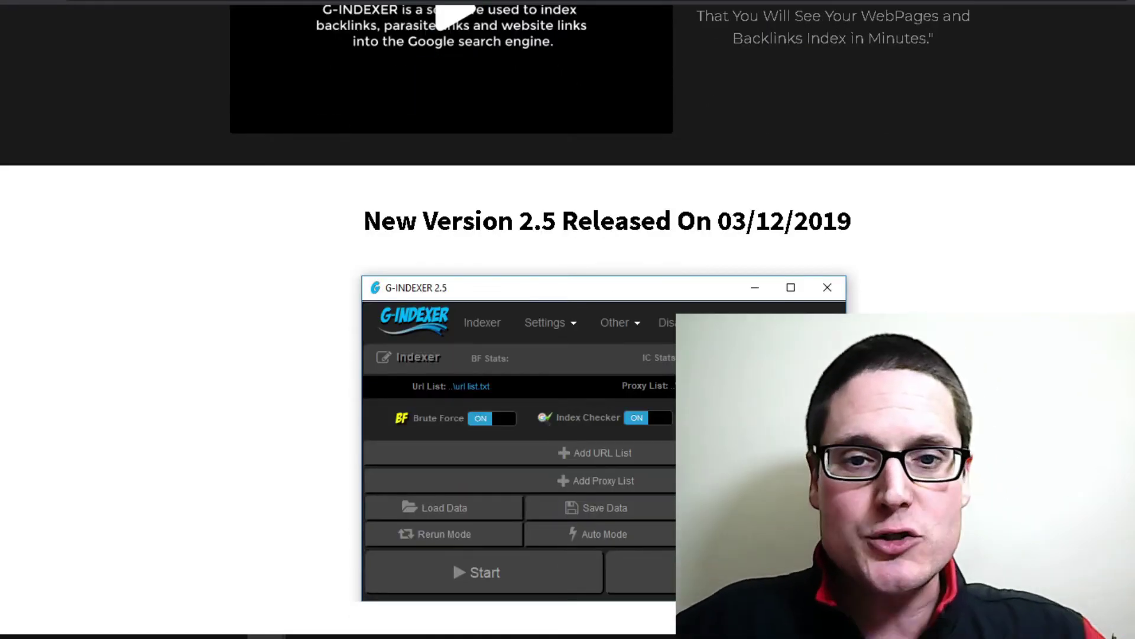
{"action": "scroll", "coordinate": [504, 327], "scroll_direction": "down", "scroll_amount": 1}
{"action": "scroll", "coordinate": [505, 328], "scroll_direction": "down", "scroll_amount": 1}
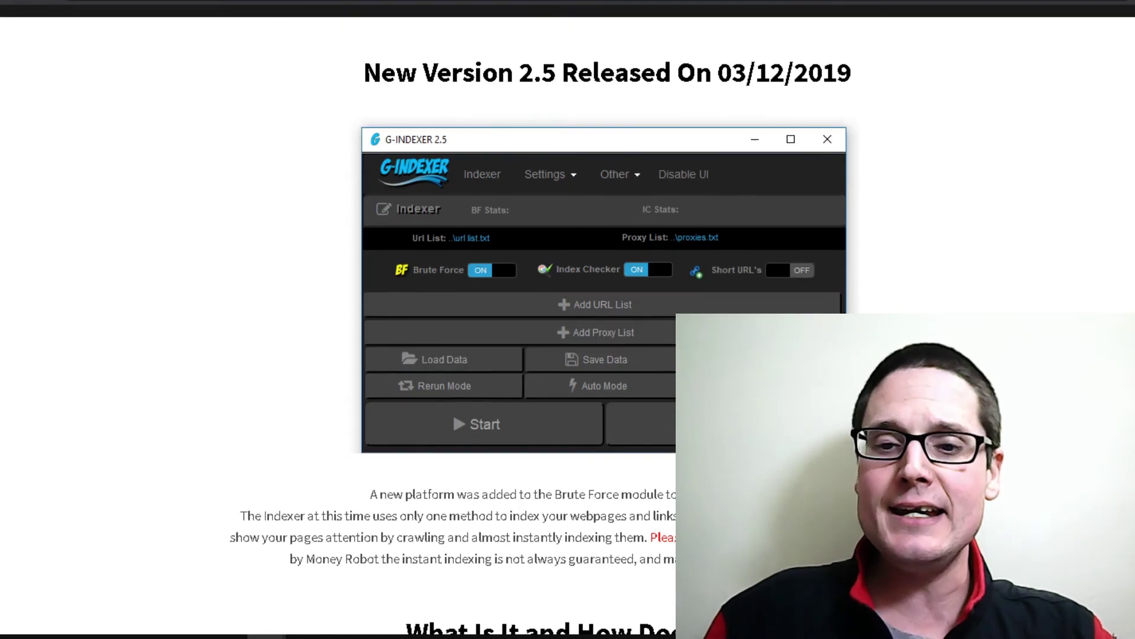
{"action": "scroll", "coordinate": [779, 240], "scroll_direction": "down", "scroll_amount": 1}
{"action": "scroll", "coordinate": [568, 319], "scroll_direction": "down", "scroll_amount": 2}
{"action": "scroll", "coordinate": [568, 319], "scroll_direction": "down", "scroll_amount": 2}
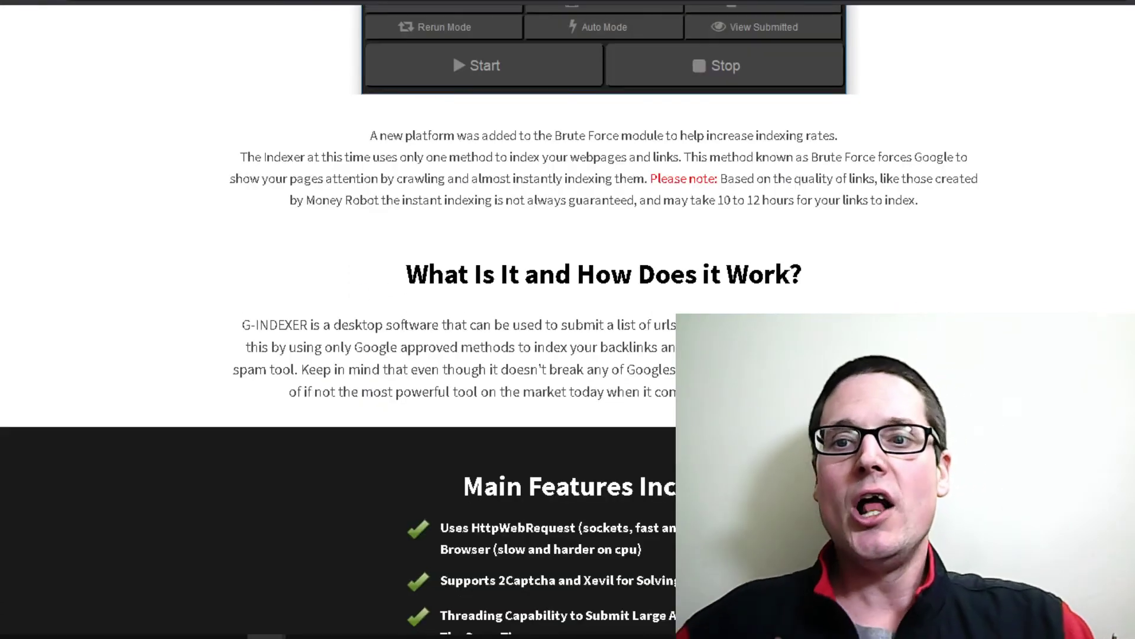
{"action": "scroll", "coordinate": [568, 320], "scroll_direction": "down", "scroll_amount": 2}
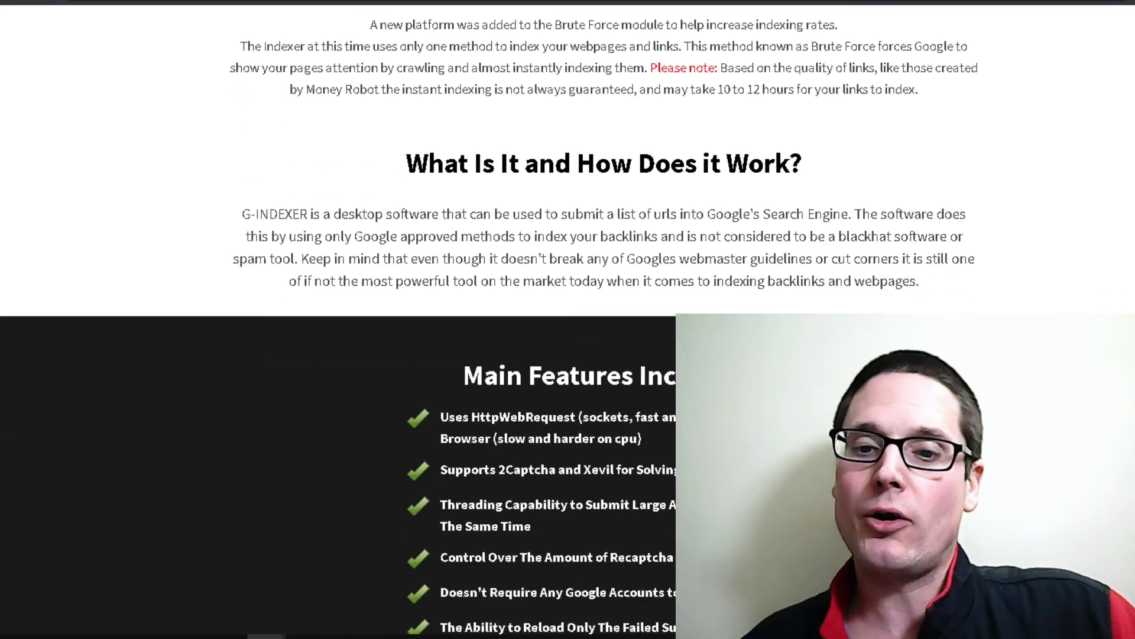
{"action": "scroll", "coordinate": [567, 319], "scroll_direction": "down", "scroll_amount": 1}
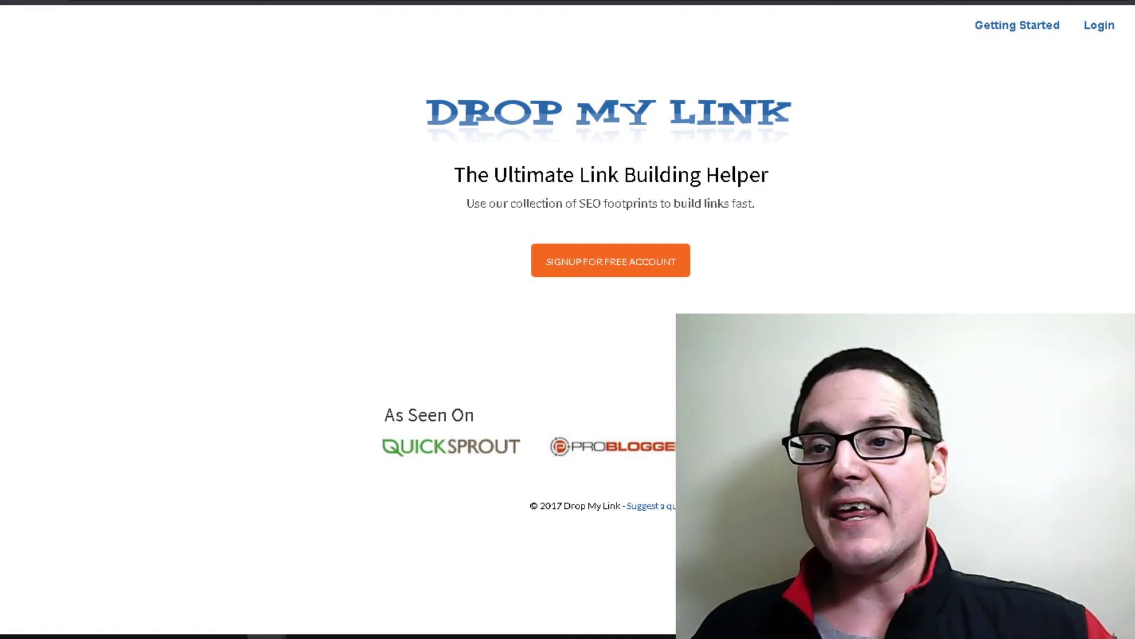
Go back to the G-INDEXER software page tab
{"action": "left_click", "coordinate": [71, 3]}
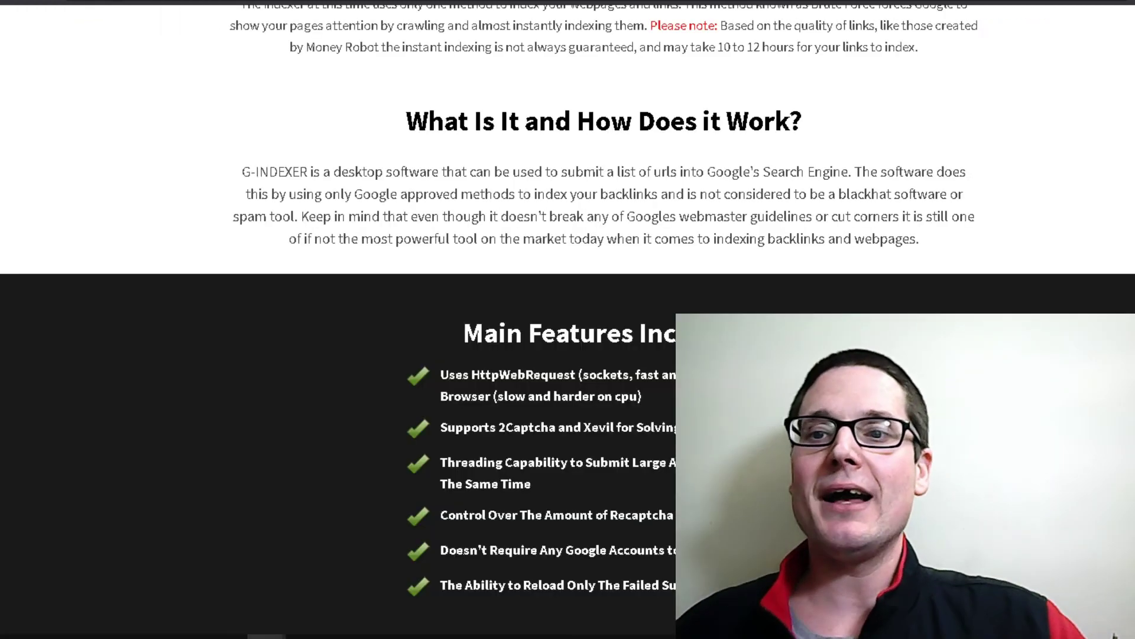
{"action": "scroll", "coordinate": [568, 320], "scroll_direction": "up", "scroll_amount": 3}
{"action": "scroll", "coordinate": [567, 319], "scroll_direction": "up", "scroll_amount": 5}
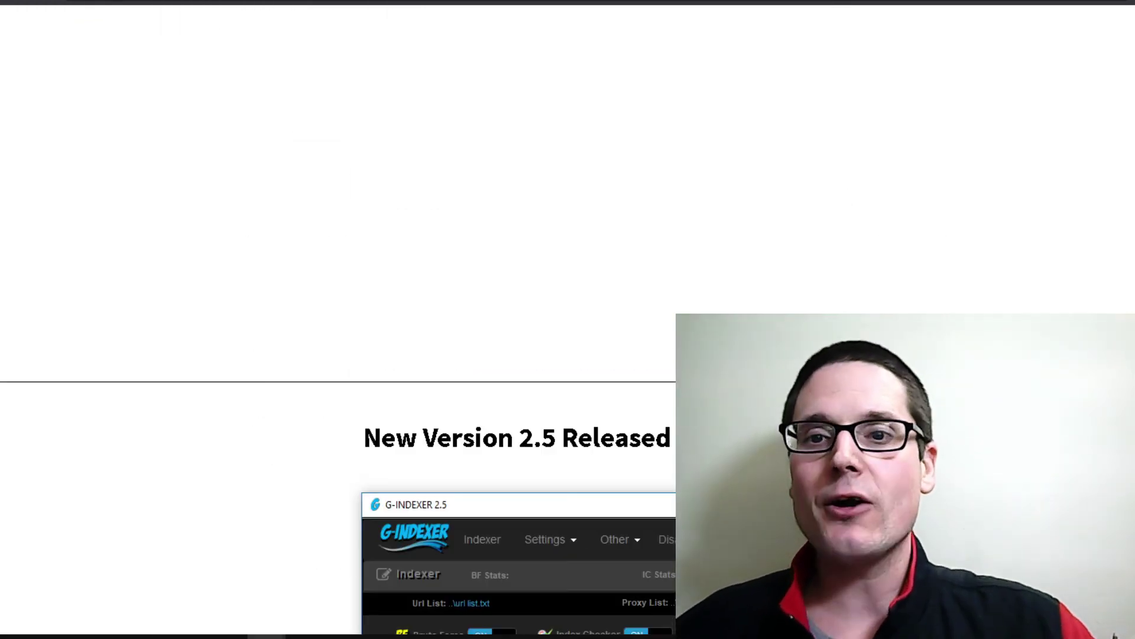